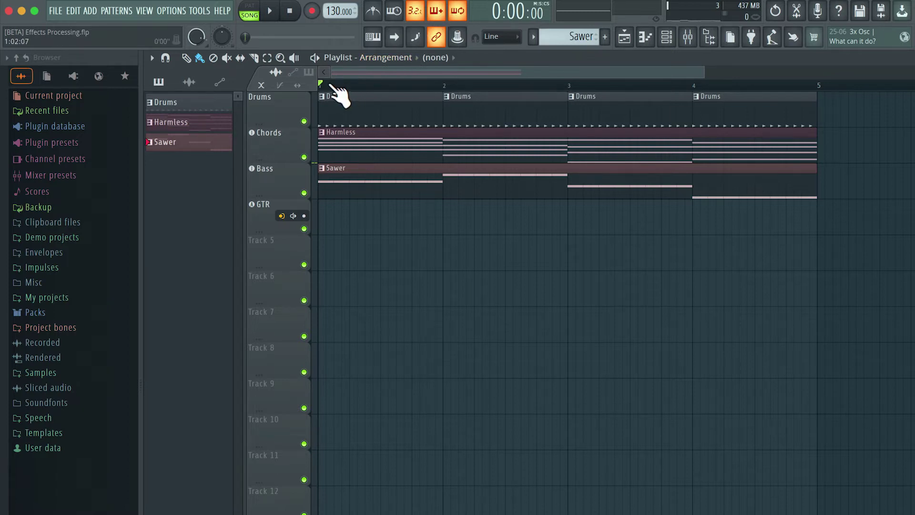
Select bars 1 to 5 on the playlist ruler as the loop range.
{"action": "left_click_drag", "start_coordinate": [320, 86], "coordinate": [462, 85]}
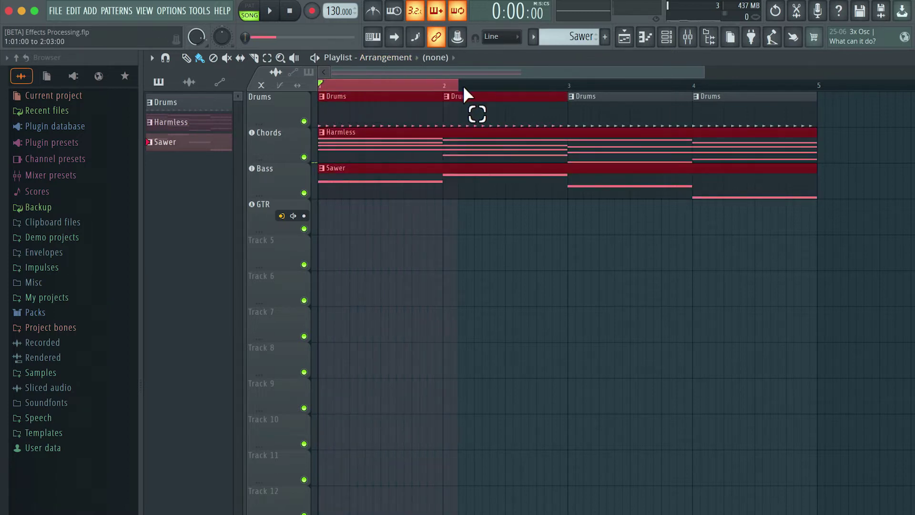
{"action": "left_click_drag", "start_coordinate": [532, 86], "coordinate": [597, 87]}
{"action": "left_click_drag", "start_coordinate": [679, 88], "coordinate": [731, 87]}
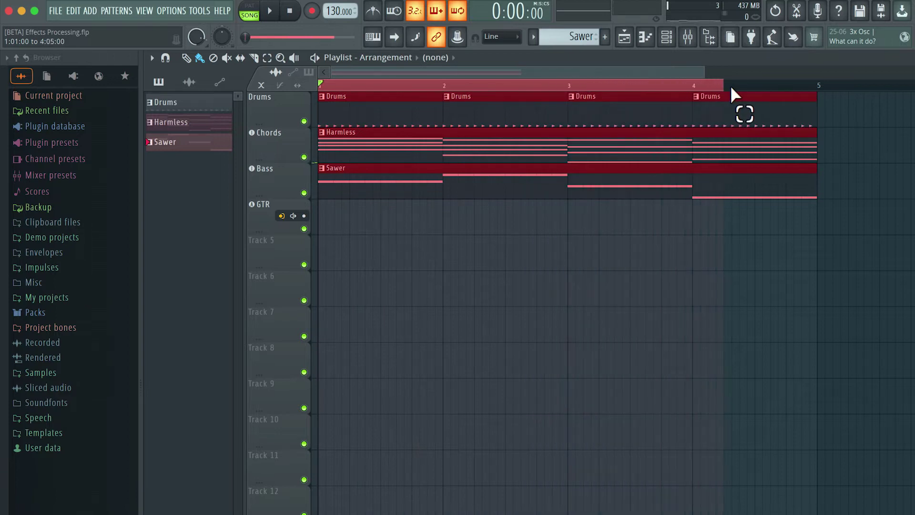
{"action": "left_click_drag", "start_coordinate": [816, 82], "coordinate": [817, 82]}
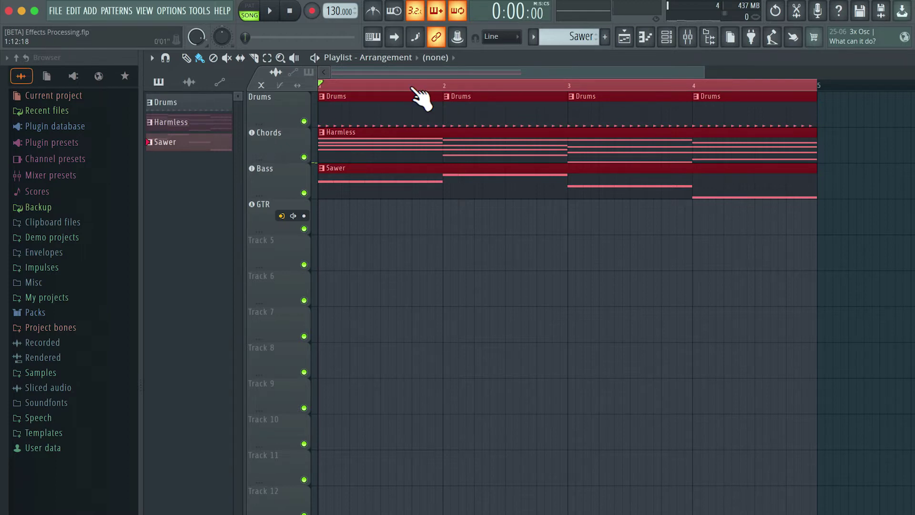
Loop-record several guitar takes into the playlist as audio clips, then stop.
{"action": "left_click", "coordinate": [312, 10]}
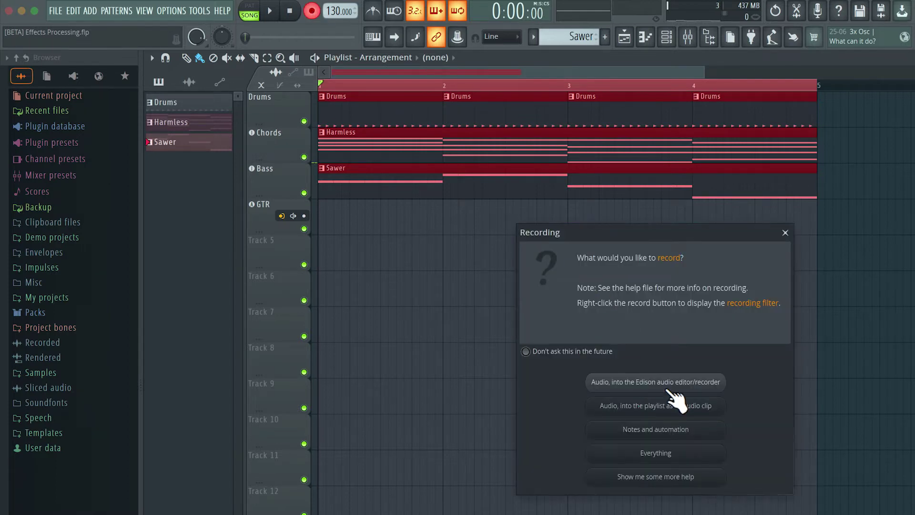
{"action": "left_click", "coordinate": [685, 418]}
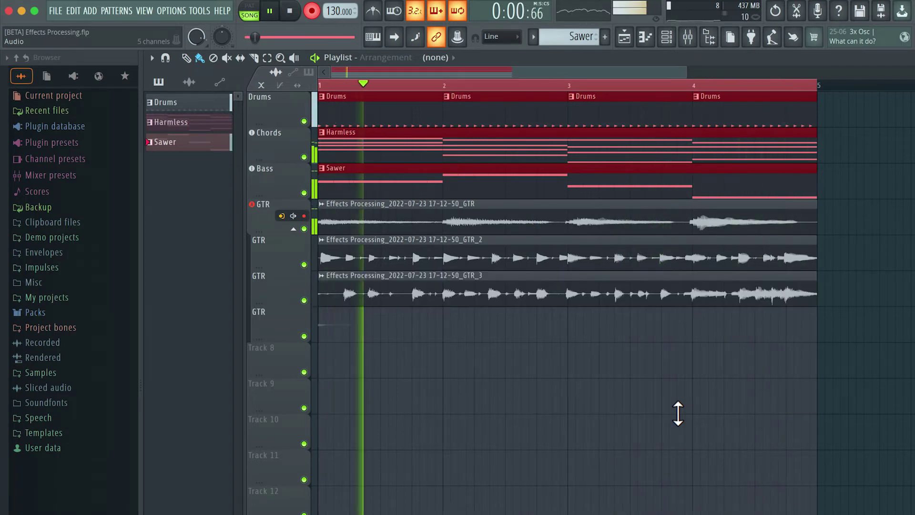
{"action": "key", "text": "space"}
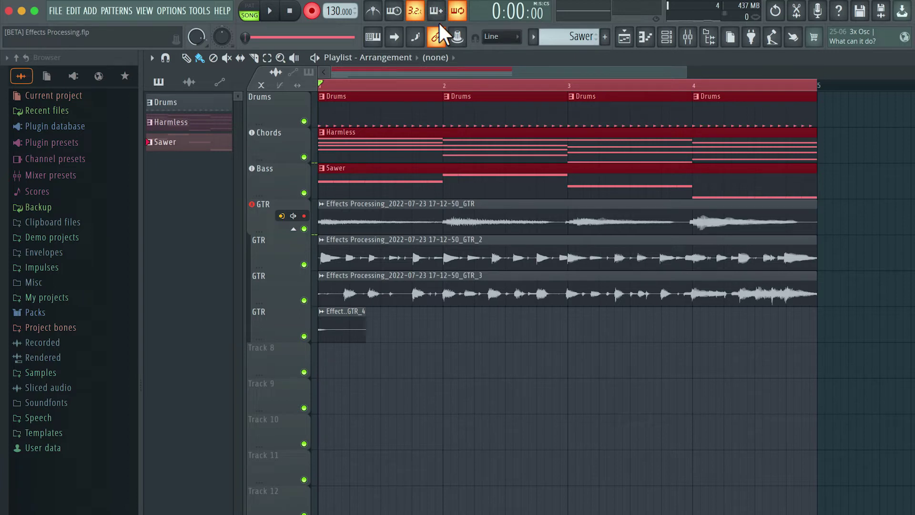
Delete the GTR_4, GTR_3, GTR_2 and first GTR take clips from the playlist.
{"action": "right_click", "coordinate": [356, 334]}
{"action": "right_click", "coordinate": [376, 291]}
{"action": "right_click", "coordinate": [390, 263]}
{"action": "right_click", "coordinate": [395, 232]}
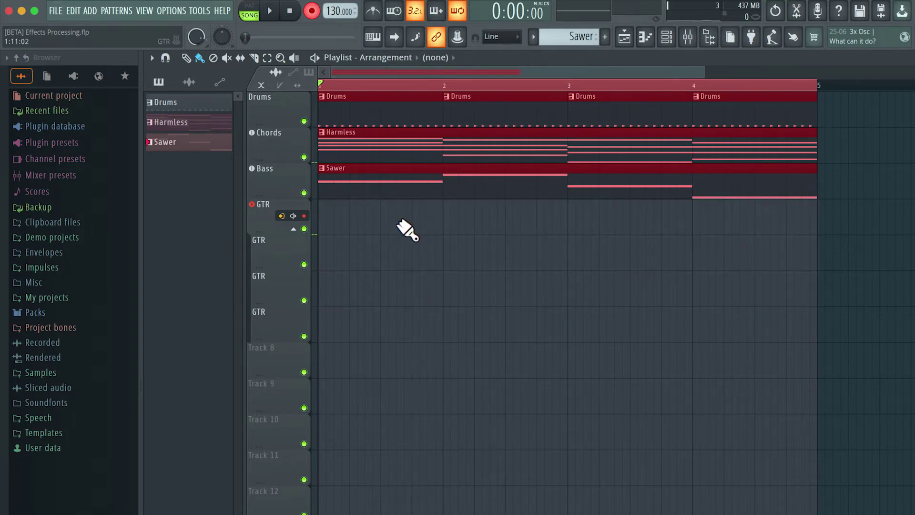
Record a new looped pass of guitar takes over bars 1–5, then stop.
{"action": "left_click", "coordinate": [271, 11]}
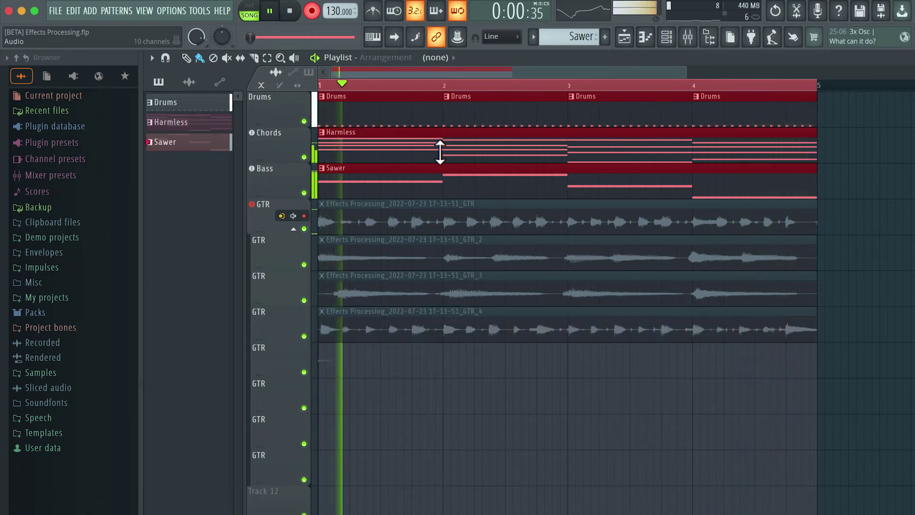
{"action": "key", "text": "space"}
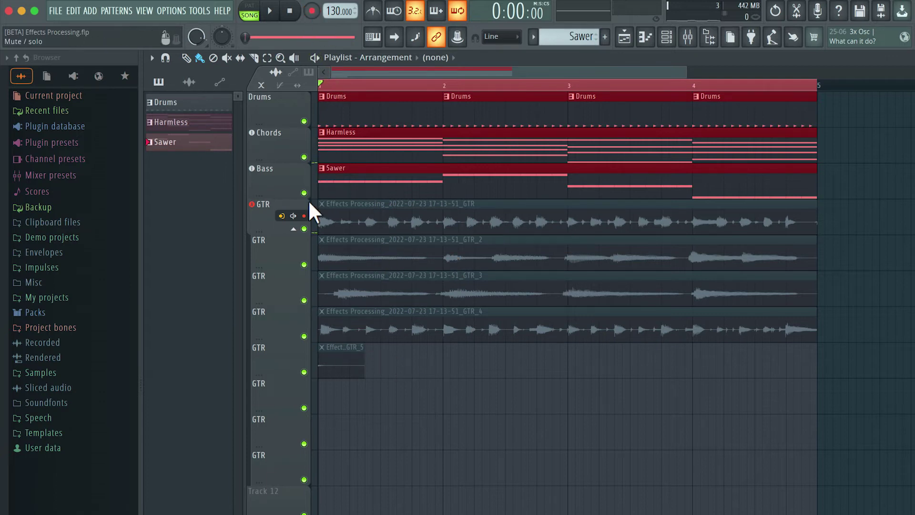
Play the song, then audition the first GTR take alone and mute it again.
{"action": "key", "text": "space"}
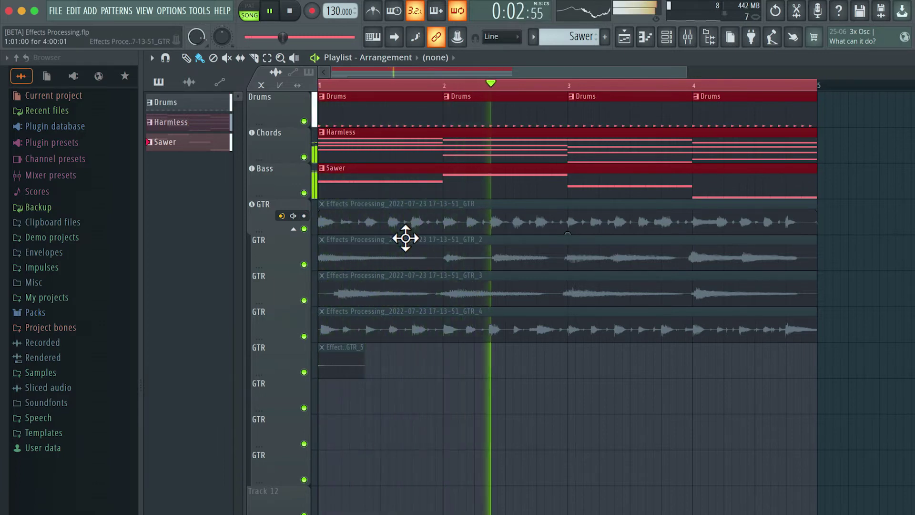
{"action": "key", "text": "space"}
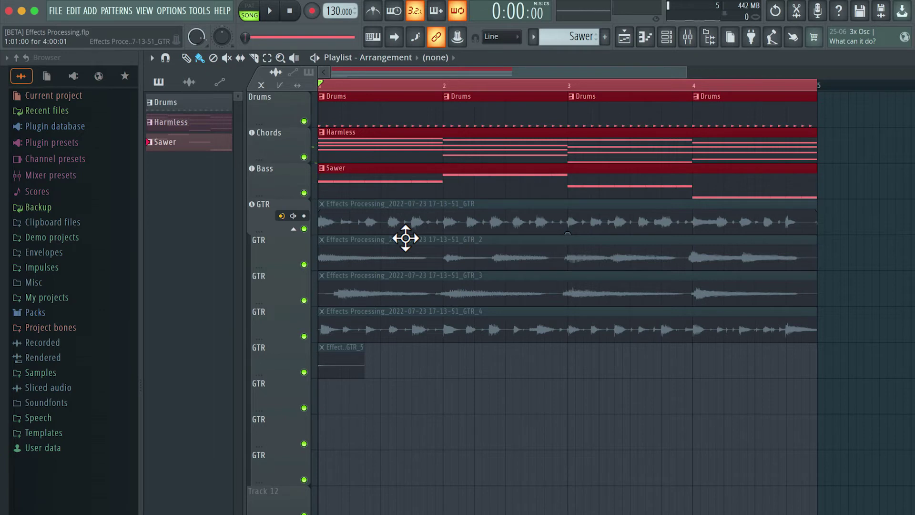
{"action": "left_click", "coordinate": [406, 229]}
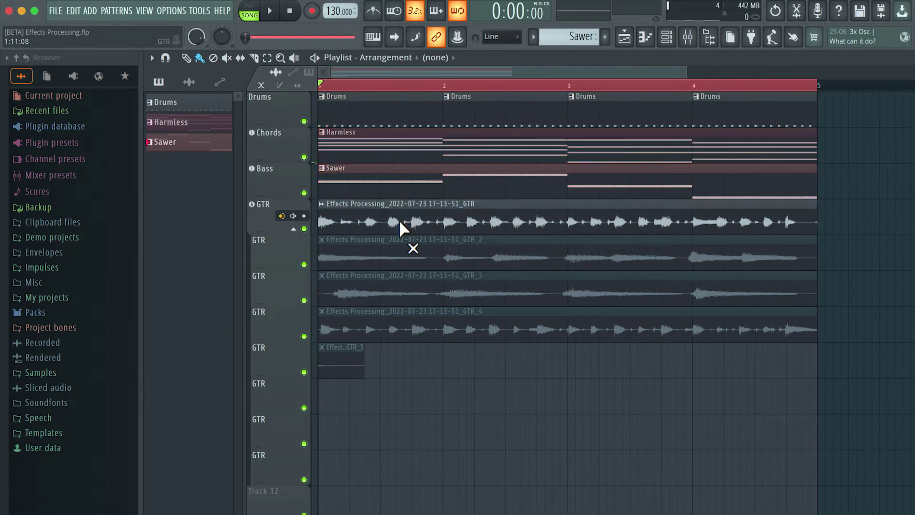
{"action": "key", "text": "space"}
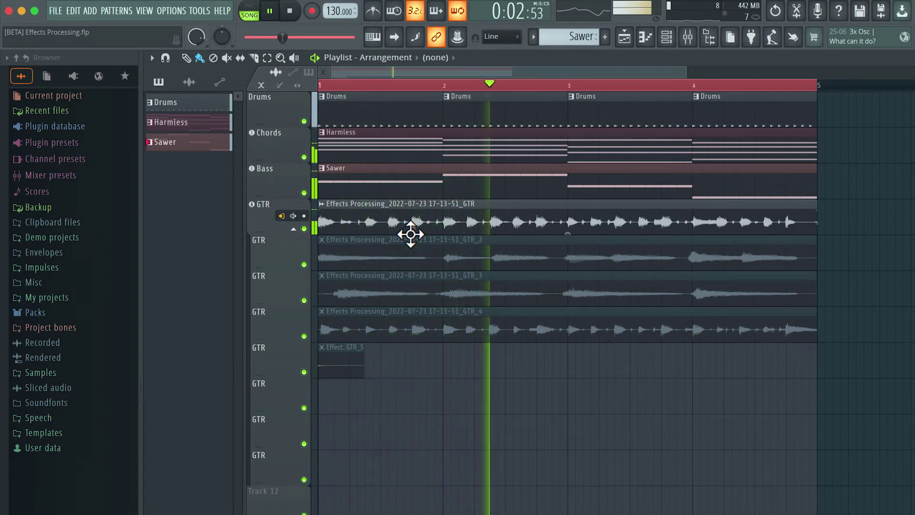
{"action": "left_click", "coordinate": [411, 233]}
Audition the GTR_2, GTR_3 and GTR_4 takes one at a time, re-muting each, then stop.
{"action": "left_click", "coordinate": [414, 257]}
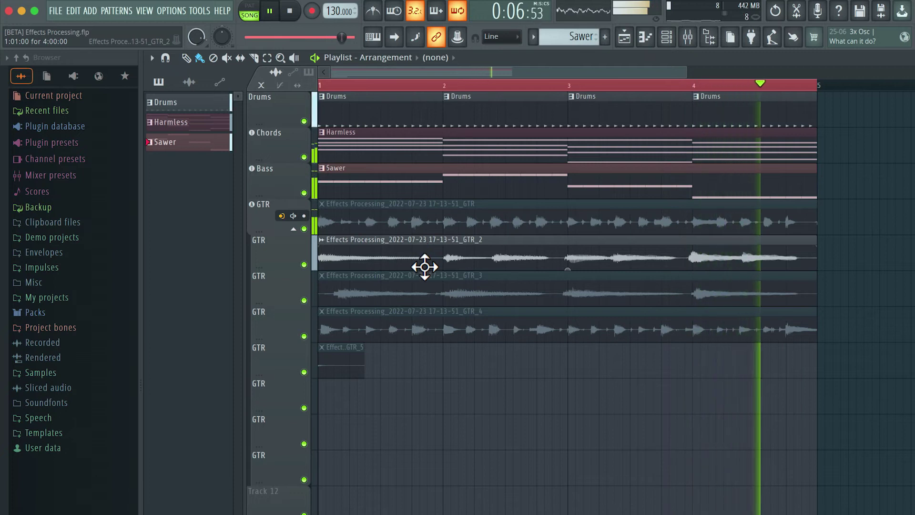
{"action": "left_click", "coordinate": [426, 266]}
{"action": "left_click", "coordinate": [436, 298]}
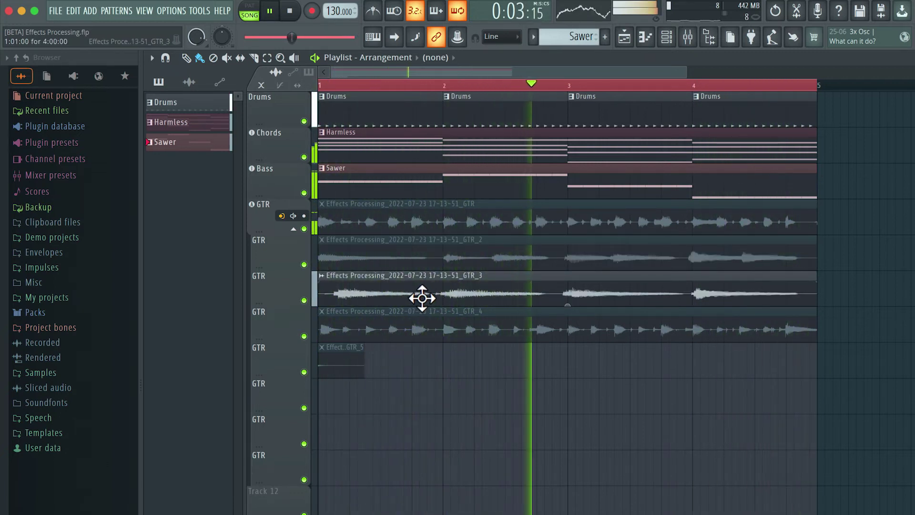
{"action": "left_click", "coordinate": [422, 300]}
{"action": "left_click", "coordinate": [426, 328]}
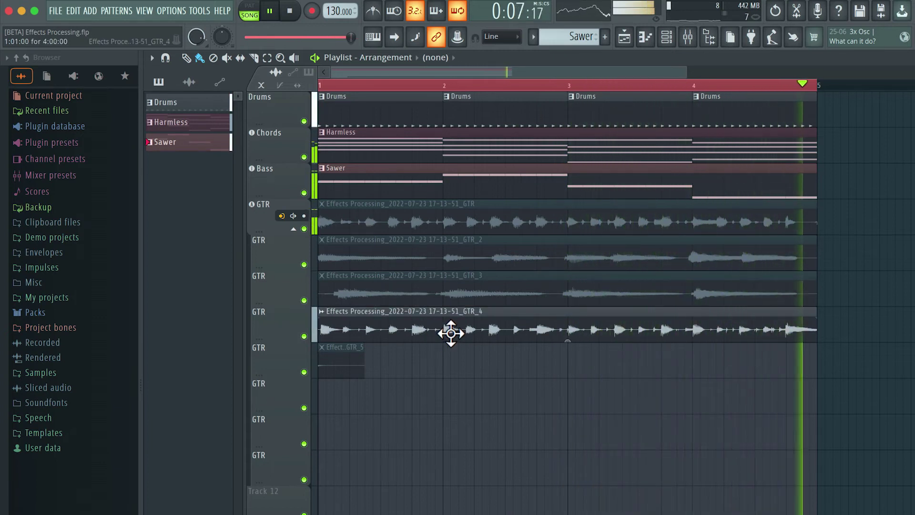
{"action": "left_click", "coordinate": [445, 329]}
{"action": "key", "text": "space"}
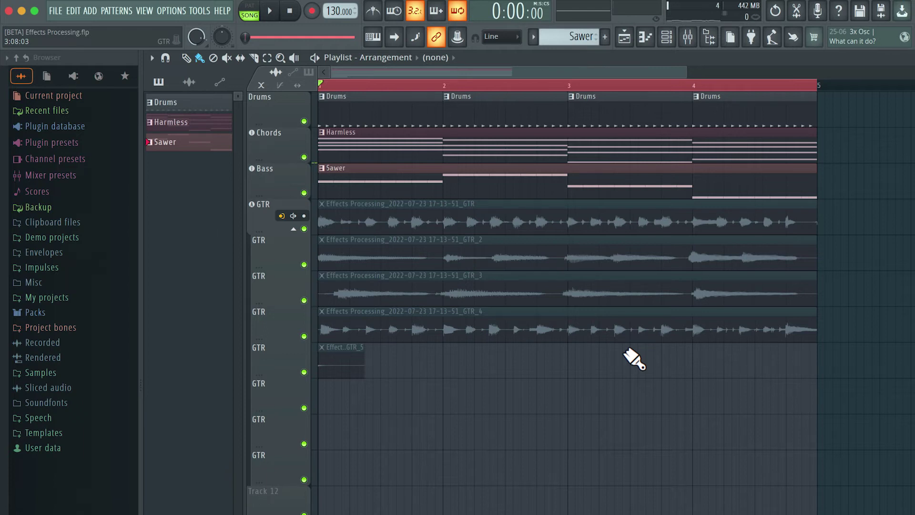
Slice all four guitar takes at bars 2, 3 and 4 with the Slice tool.
{"action": "left_click", "coordinate": [254, 58]}
{"action": "left_click_drag", "start_coordinate": [443, 357], "coordinate": [443, 203]}
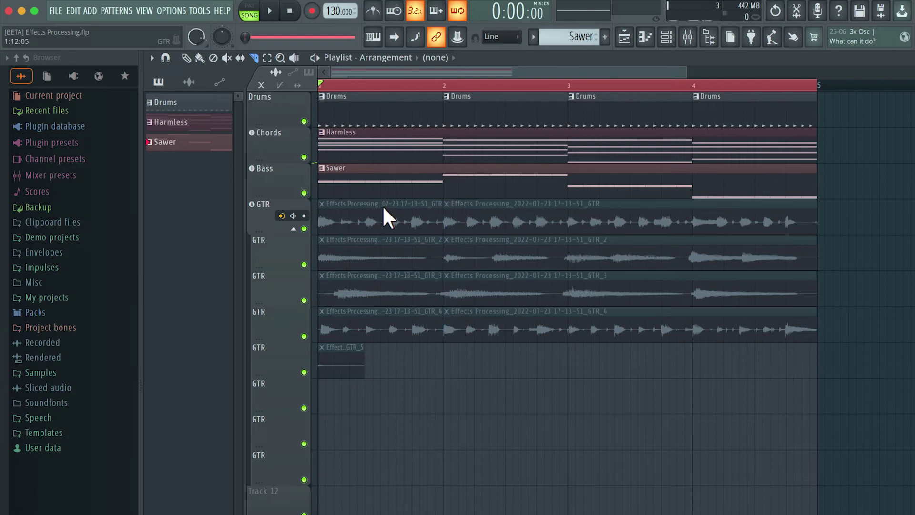
{"action": "left_click_drag", "start_coordinate": [568, 353], "coordinate": [567, 202]}
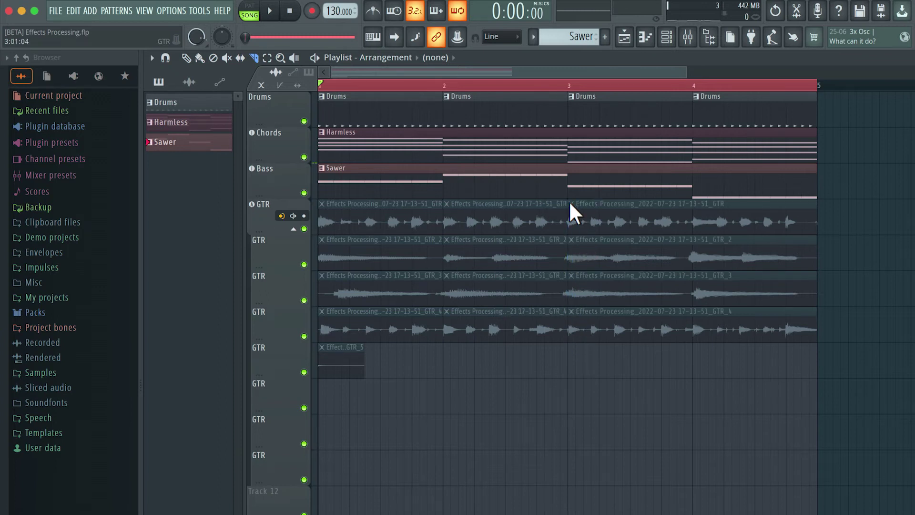
{"action": "left_click_drag", "start_coordinate": [692, 353], "coordinate": [692, 197]}
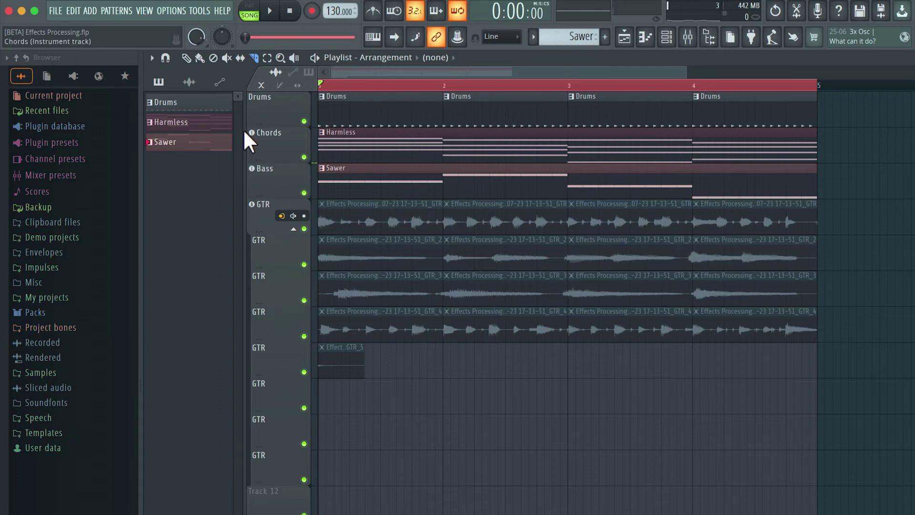
Unmute the first take's bar-1 piece and the GTR_3 piece in bar 2, auditioning the comp.
{"action": "left_click", "coordinate": [200, 57]}
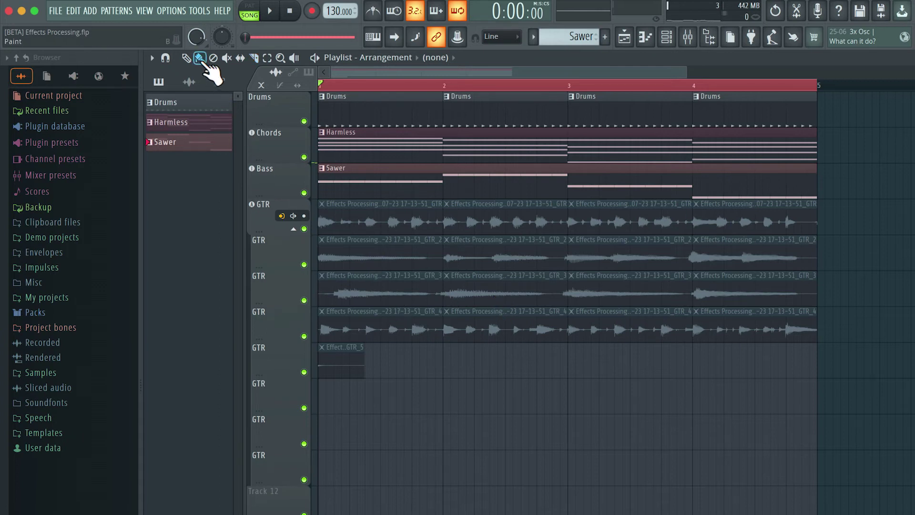
{"action": "left_click", "coordinate": [381, 227]}
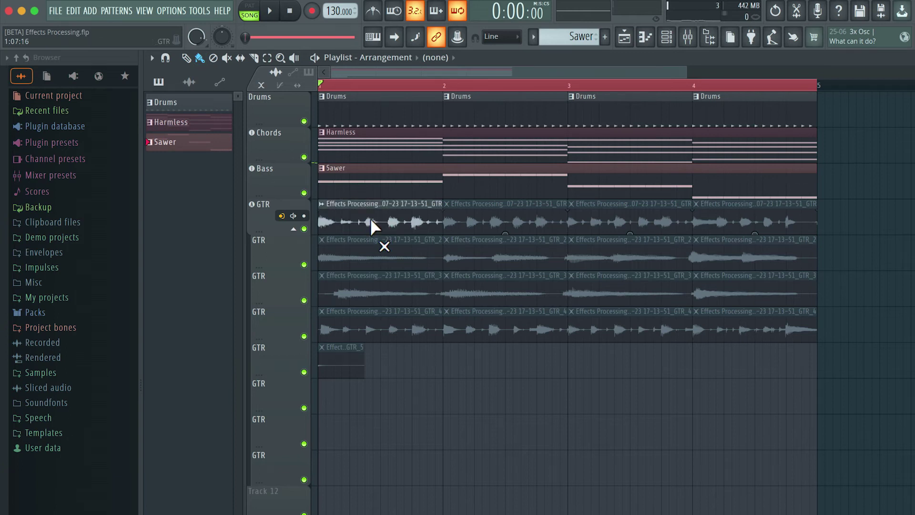
{"action": "key", "text": "space"}
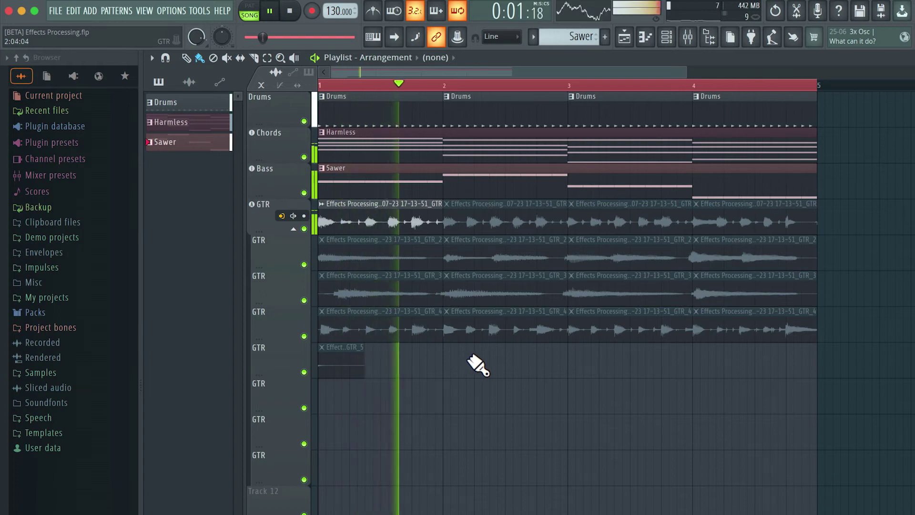
{"action": "key", "text": "space"}
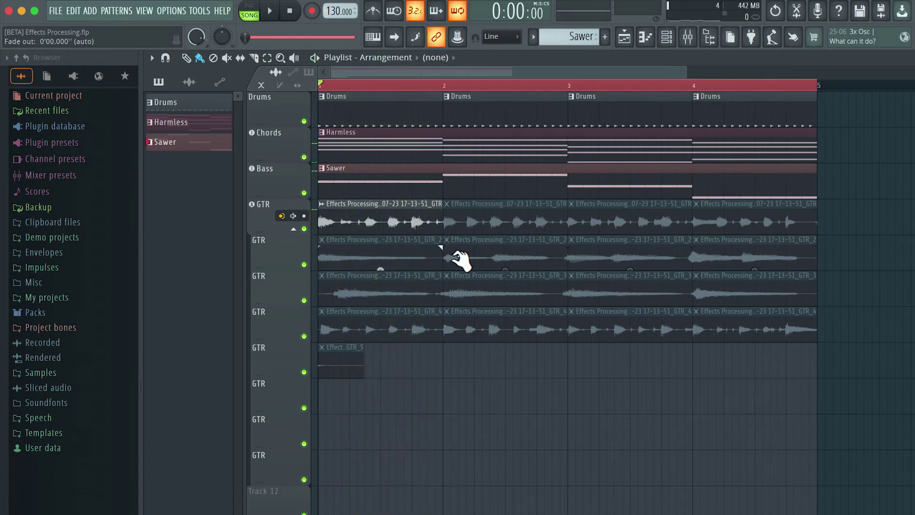
{"action": "left_click", "coordinate": [472, 296]}
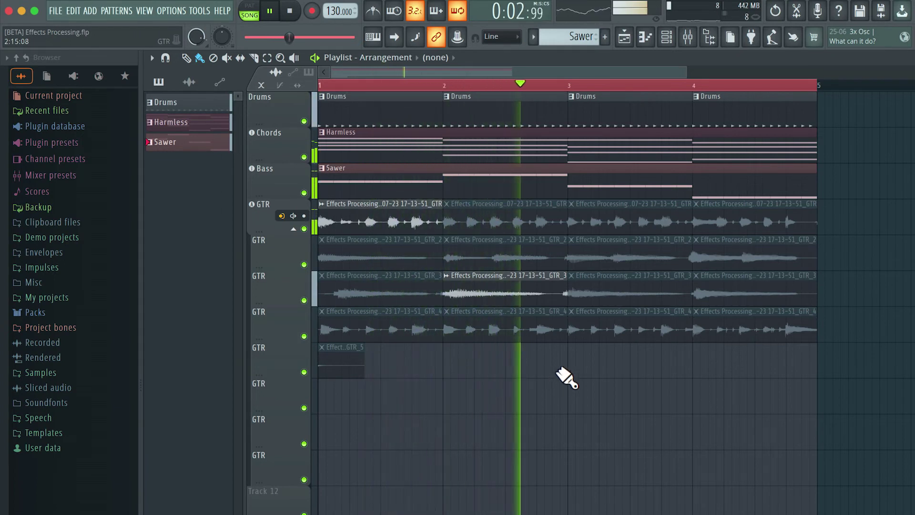
{"action": "key", "text": "space"}
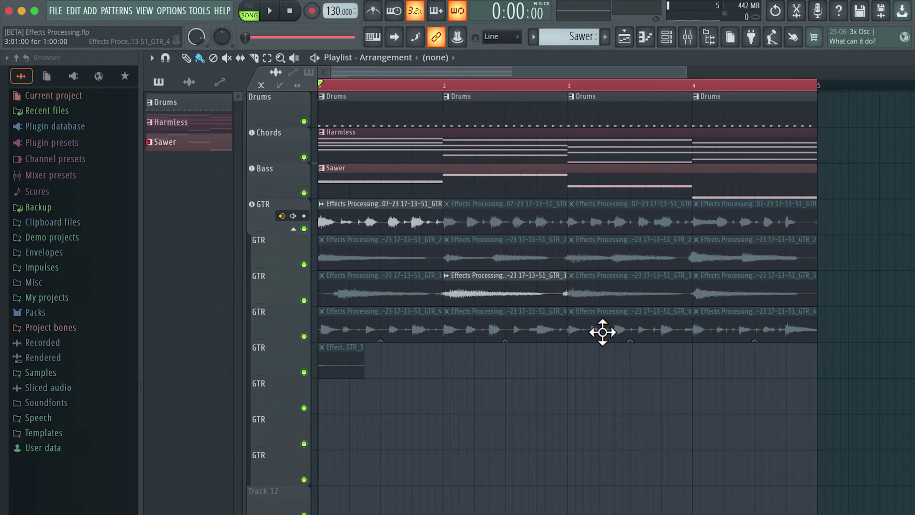
Unmute the GTR_4 piece in bar 3 and the GTR_2 piece in bar 4.
{"action": "left_click", "coordinate": [599, 331]}
{"action": "key", "text": "space"}
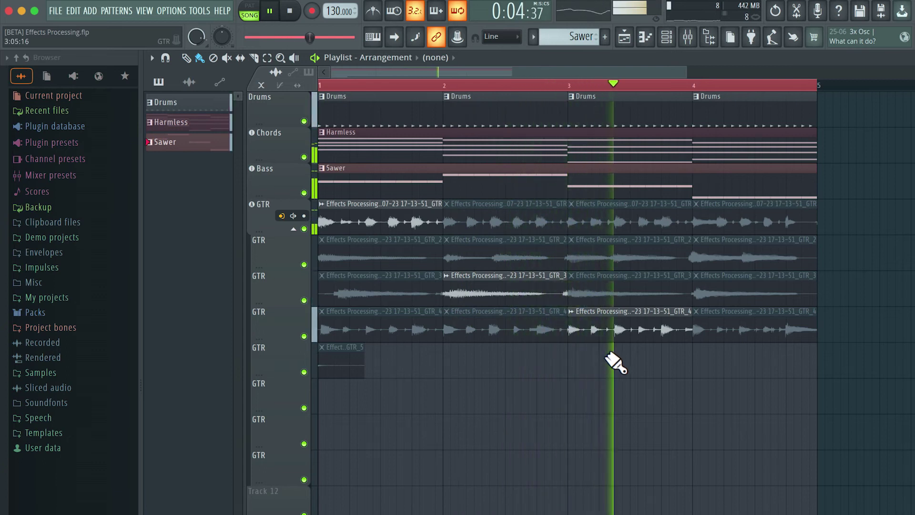
{"action": "key", "text": "space"}
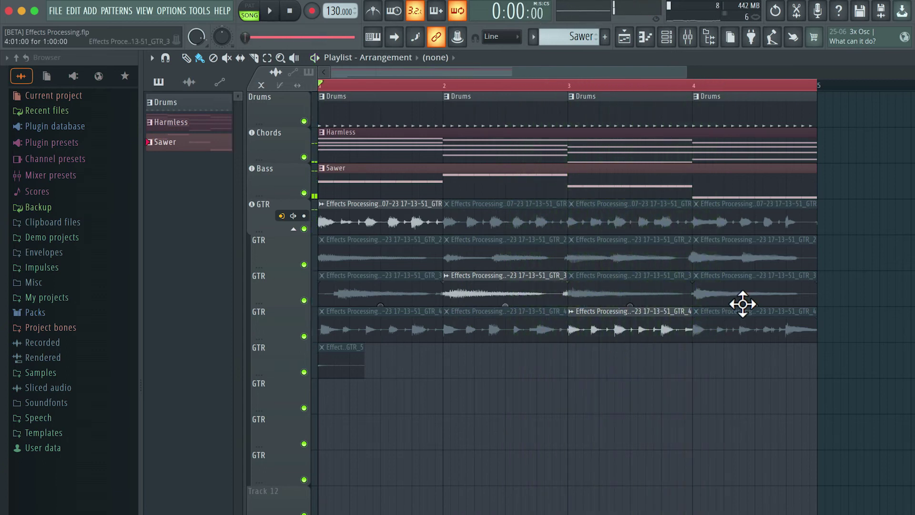
{"action": "left_click", "coordinate": [733, 267]}
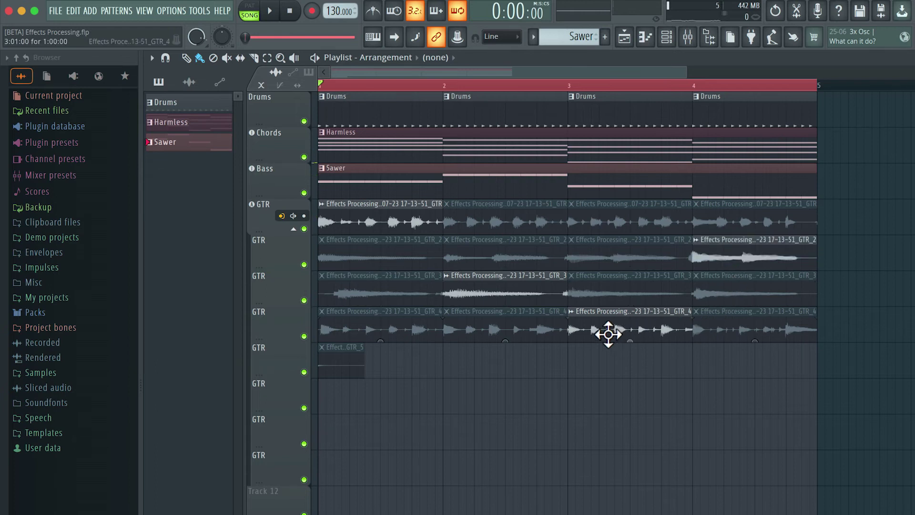
{"action": "scroll", "coordinate": [555, 297], "scroll_direction": "up", "scroll_amount": 4}
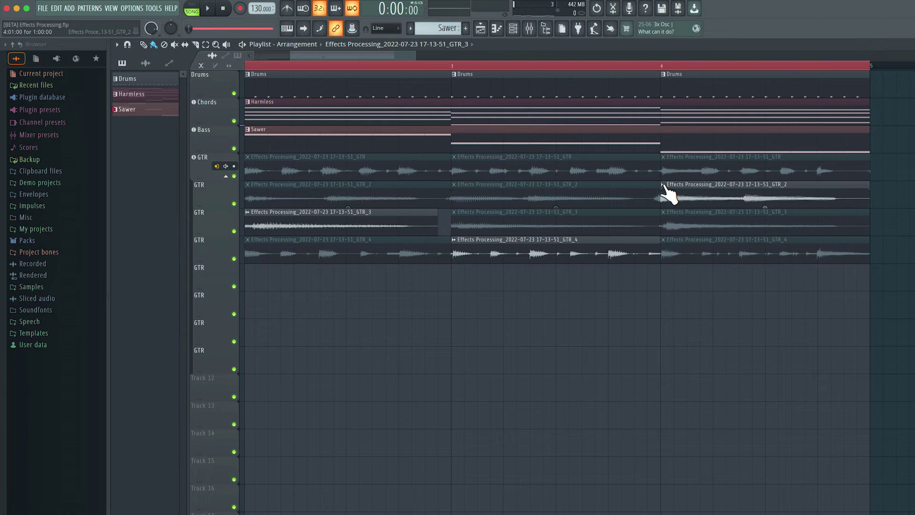
Extend the bar-4 GTR_2 clip's start just before the bar line and play the comped guitar.
{"action": "left_click", "coordinate": [684, 189]}
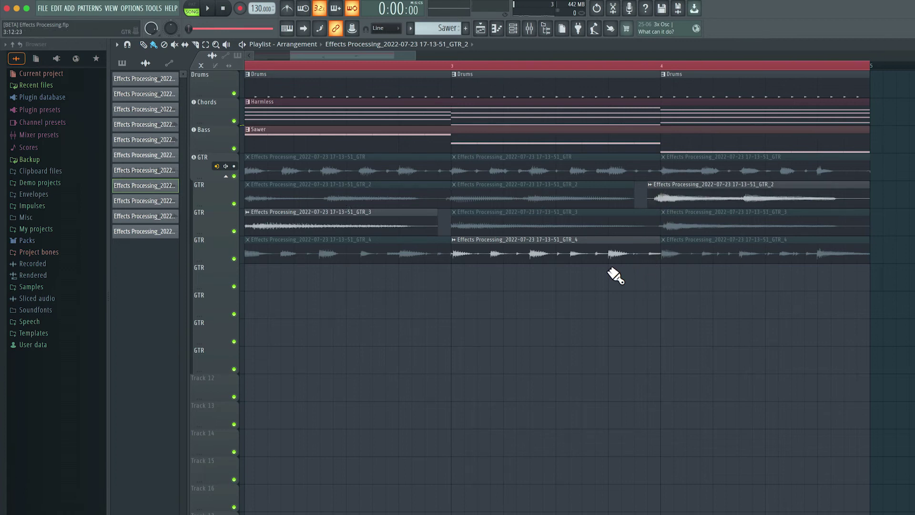
{"action": "scroll", "coordinate": [614, 275], "scroll_direction": "down", "scroll_amount": 3}
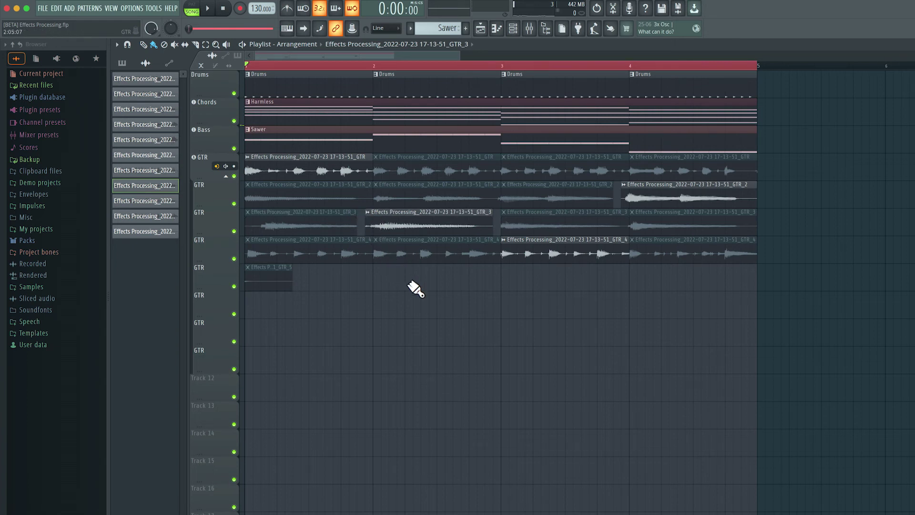
{"action": "key", "text": "space"}
Open the Mixer and solo the GTR insert while the song plays, then stop.
{"action": "left_click", "coordinate": [530, 30]}
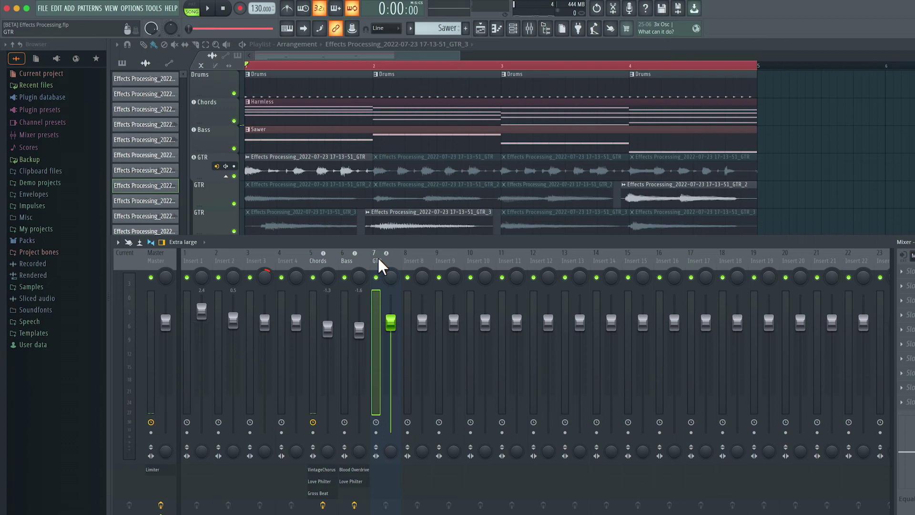
{"action": "key", "text": "space"}
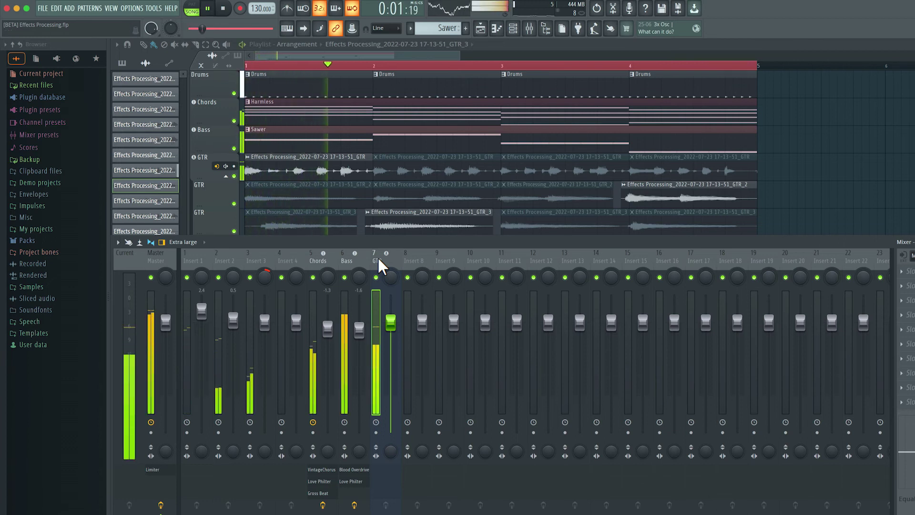
{"action": "right_click", "coordinate": [376, 277]}
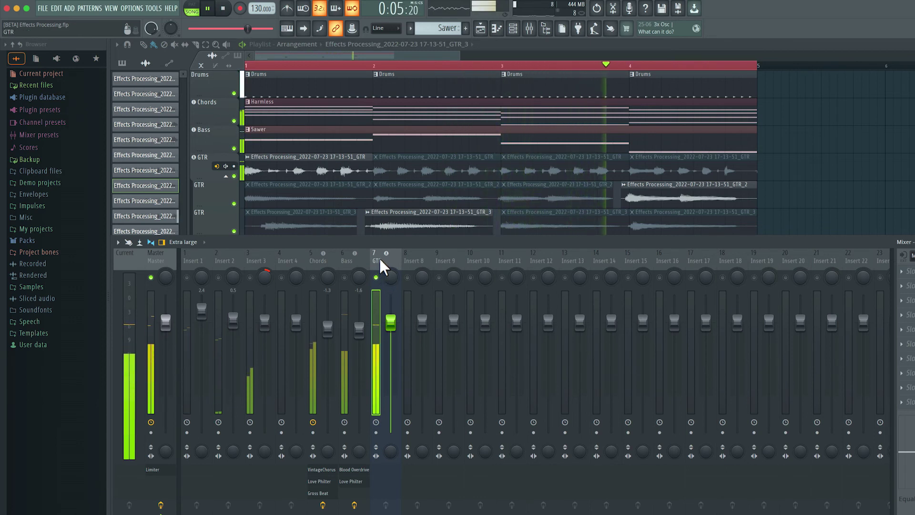
{"action": "key", "text": "space"}
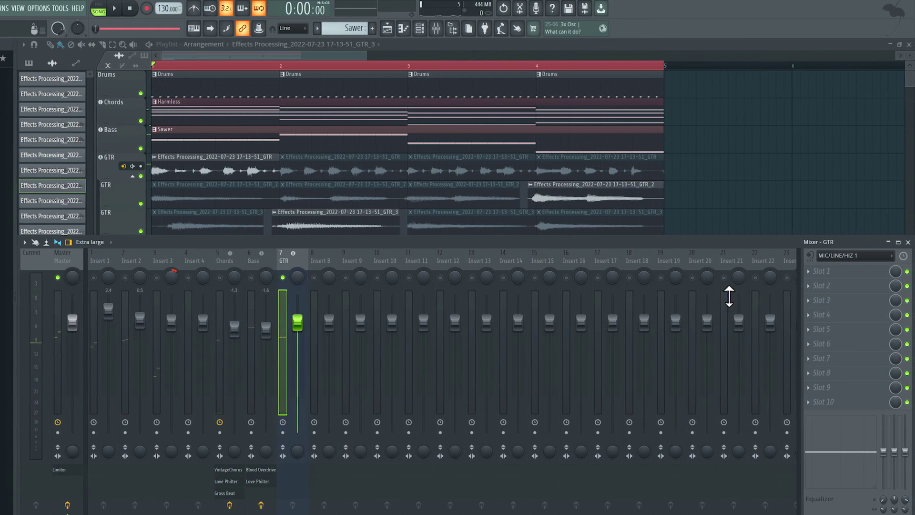
Load Fruity Reeverb 2 in GTR slot 1 with the Small Studio preset and 38% wet.
{"action": "left_click", "coordinate": [819, 270]}
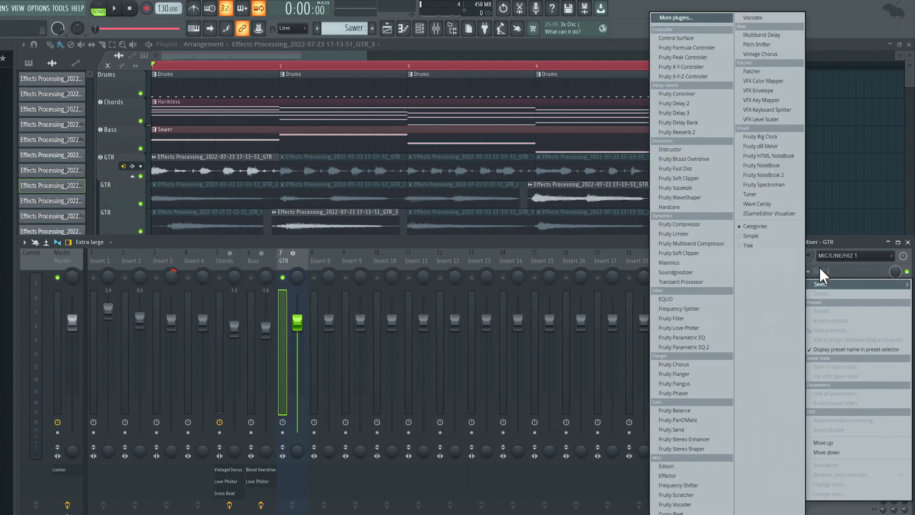
{"action": "left_click", "coordinate": [699, 133]}
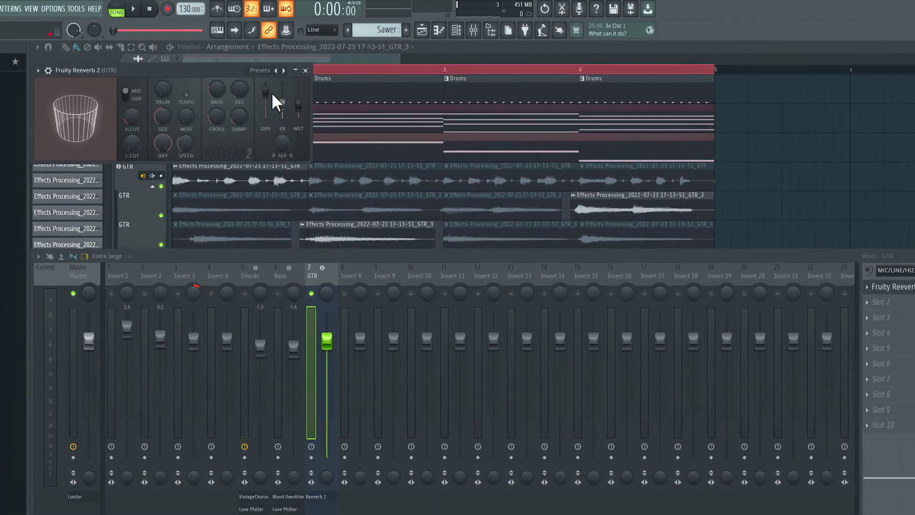
{"action": "left_click", "coordinate": [261, 70]}
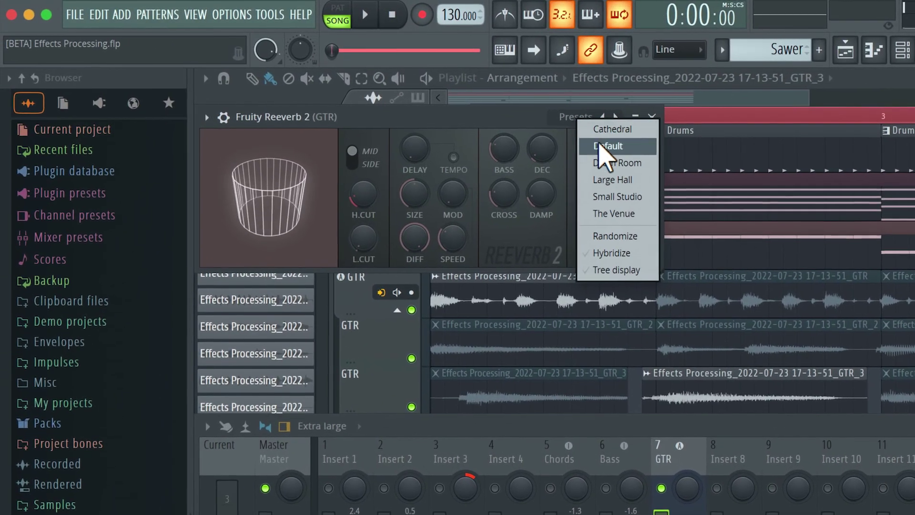
{"action": "left_click", "coordinate": [619, 196]}
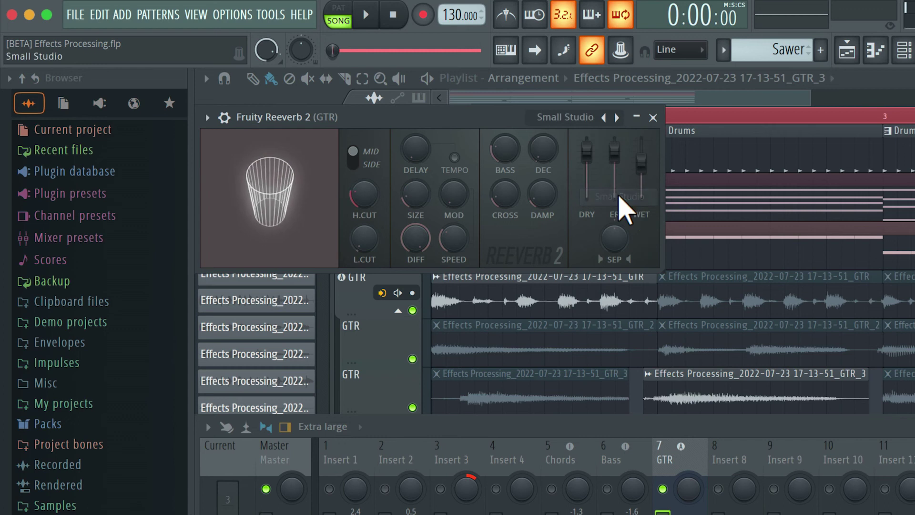
{"action": "key", "text": "space"}
{"action": "left_click_drag", "start_coordinate": [642, 170], "coordinate": [642, 179]}
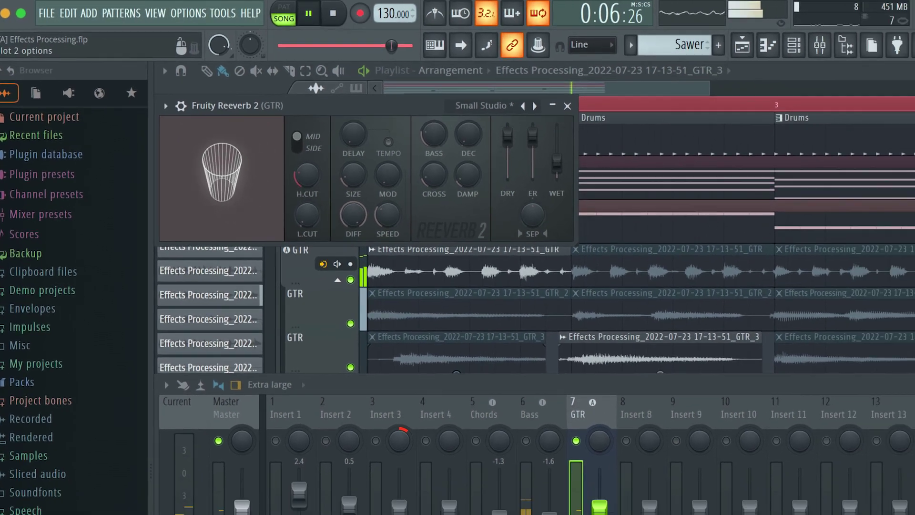
Put Vintage Chorus in GTR slot 2, audition it, then close the Chorus and Reeverb 2 windows.
{"action": "key", "text": "space"}
{"action": "left_click", "coordinate": [831, 285]}
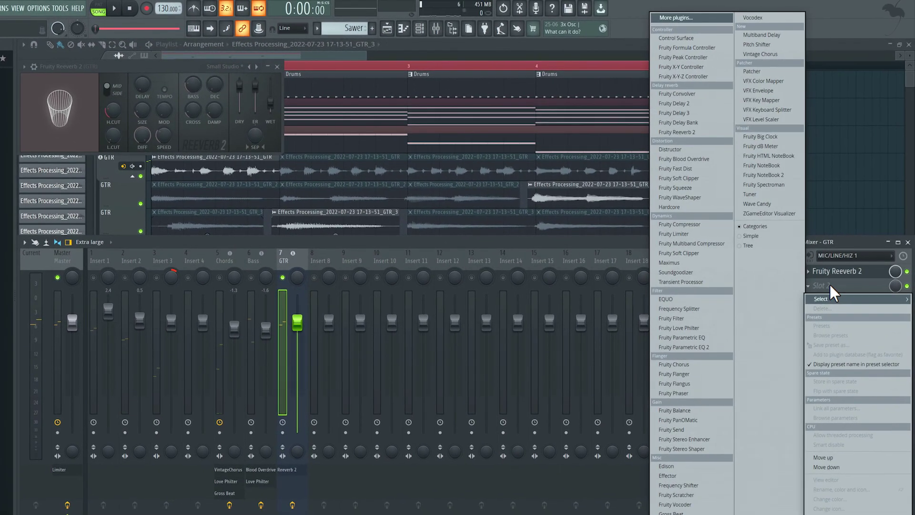
{"action": "left_click", "coordinate": [769, 53]}
{"action": "key", "text": "space"}
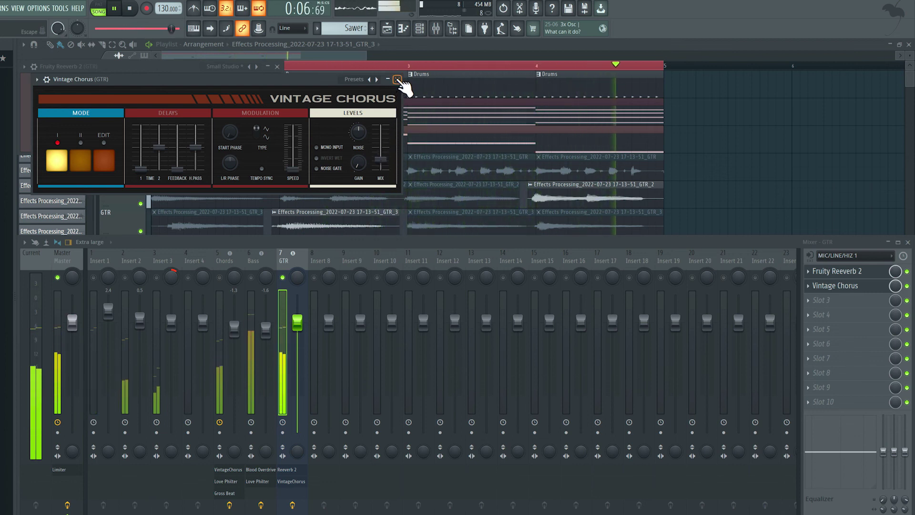
{"action": "left_click", "coordinate": [398, 79]}
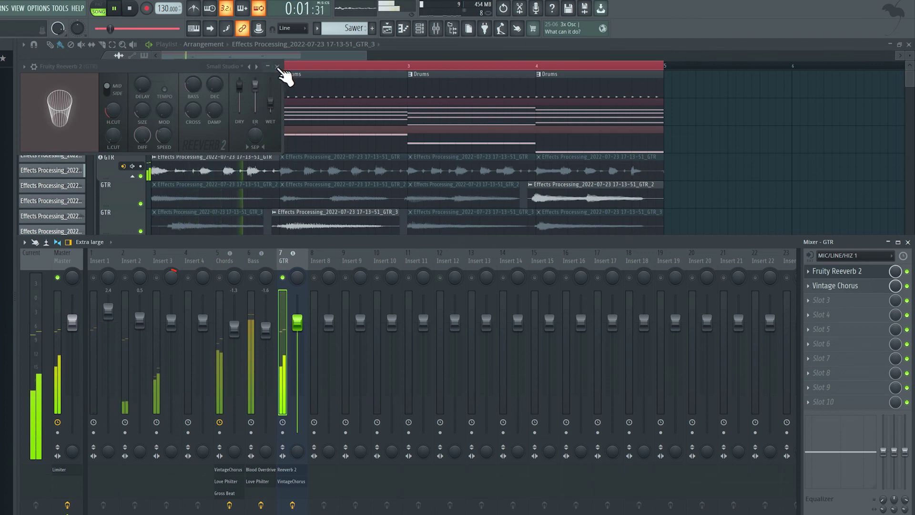
{"action": "left_click", "coordinate": [278, 67]}
{"action": "key", "text": "space"}
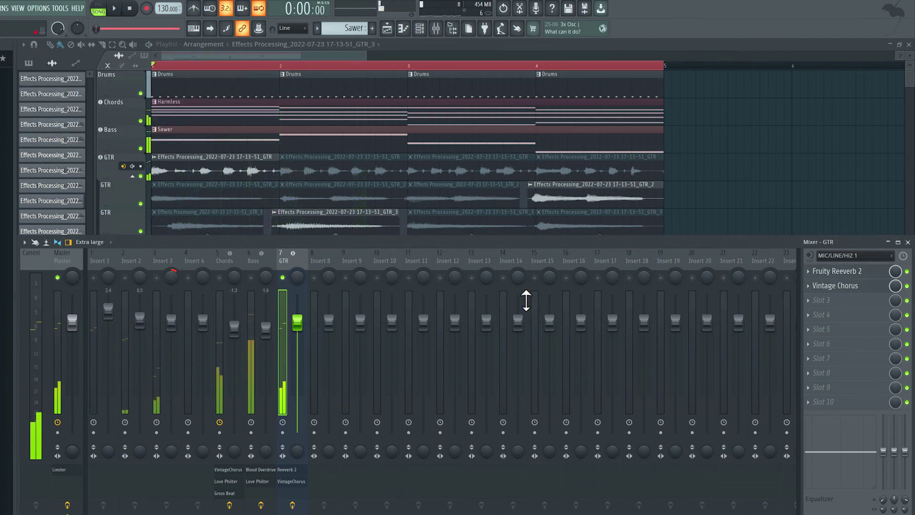
Unsolo the GTR insert, play back the full mix with all tracks, and close the Mixer.
{"action": "right_click", "coordinate": [283, 277]}
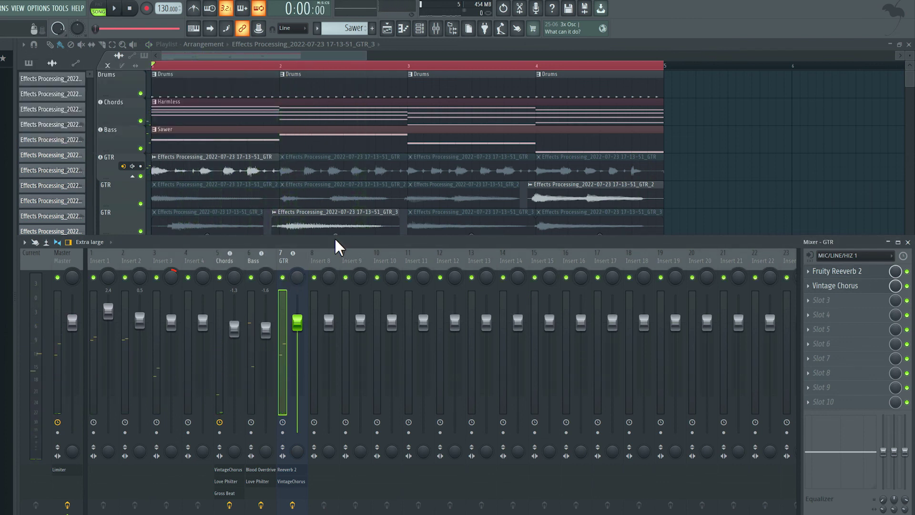
{"action": "key", "text": "space"}
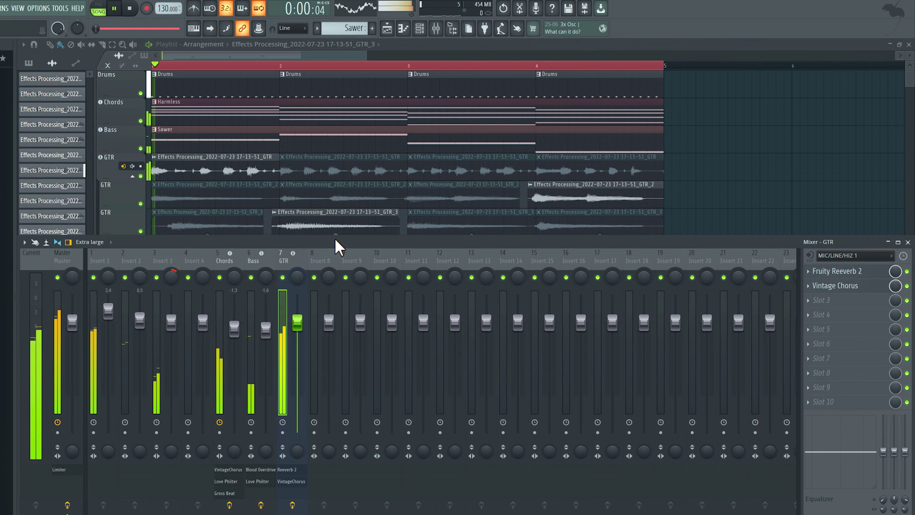
{"action": "left_click", "coordinate": [908, 242]}
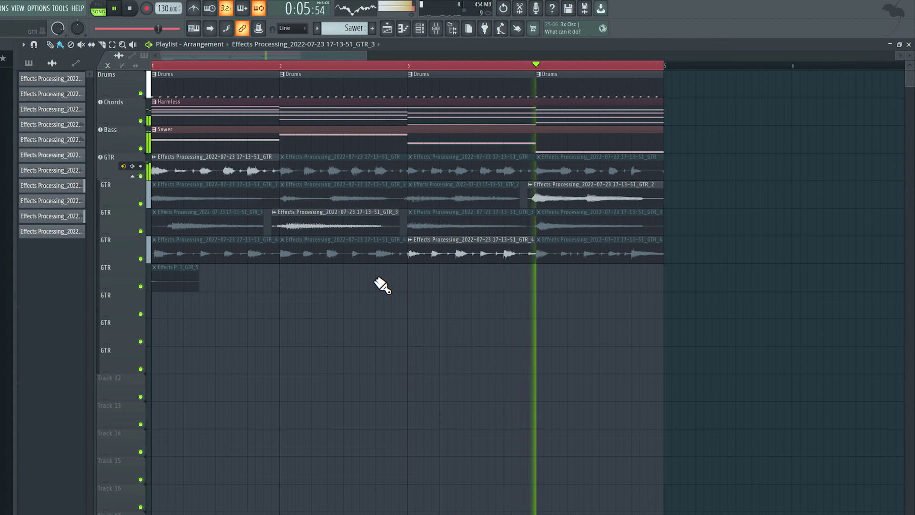
{"action": "key", "text": "space"}
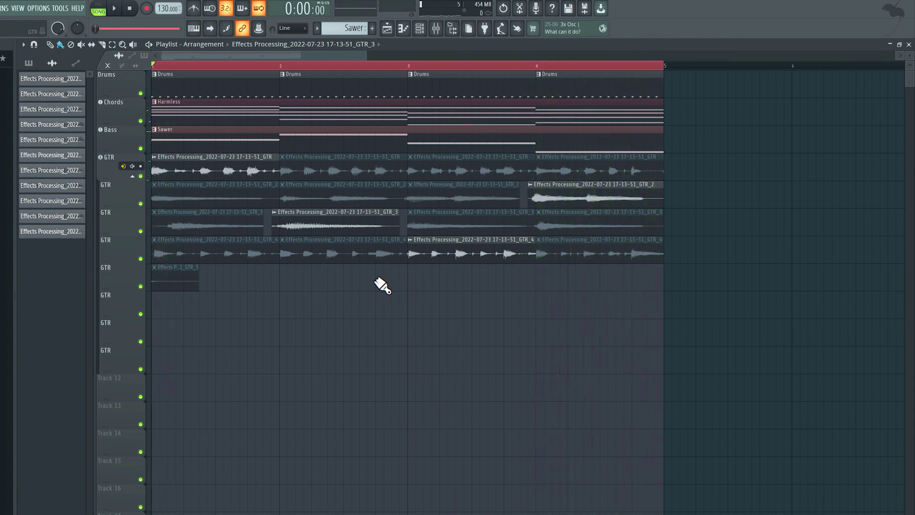